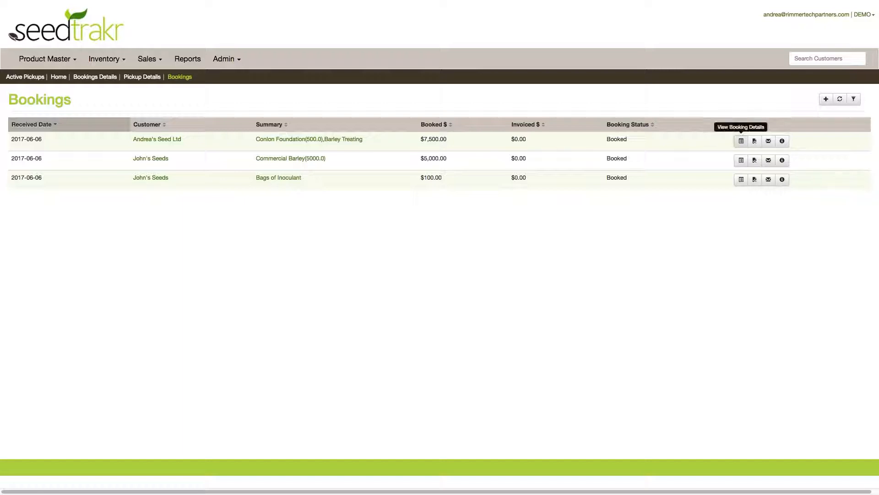
# Step: Open the details of the Conlon Foundation and Barley Treating booking and review its product lines, service lines and pickups
pyautogui.click(741, 140)
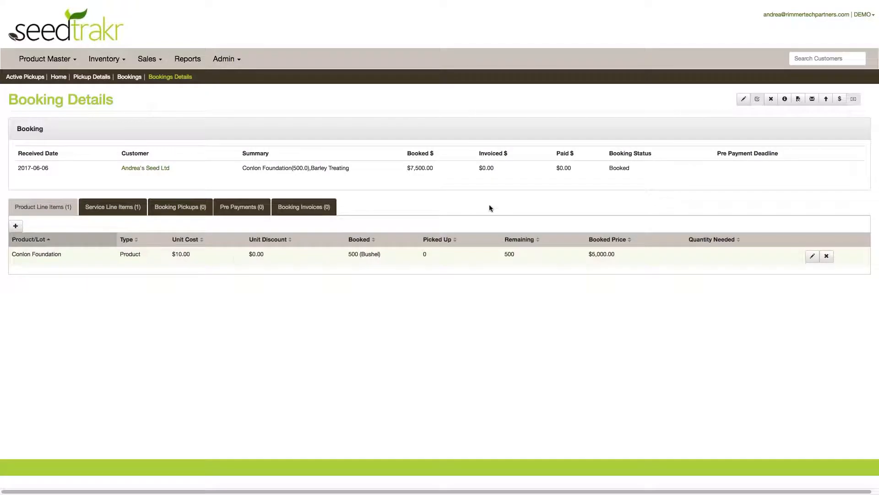
pyautogui.click(94, 201)
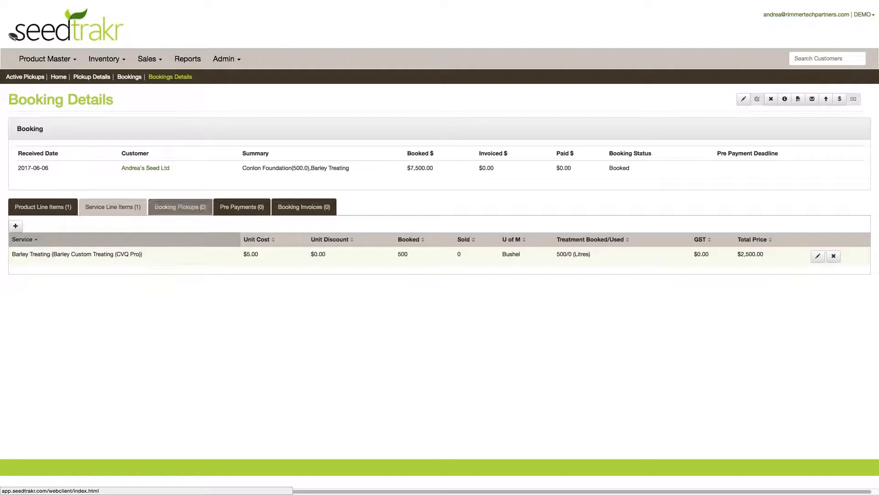
pyautogui.click(178, 207)
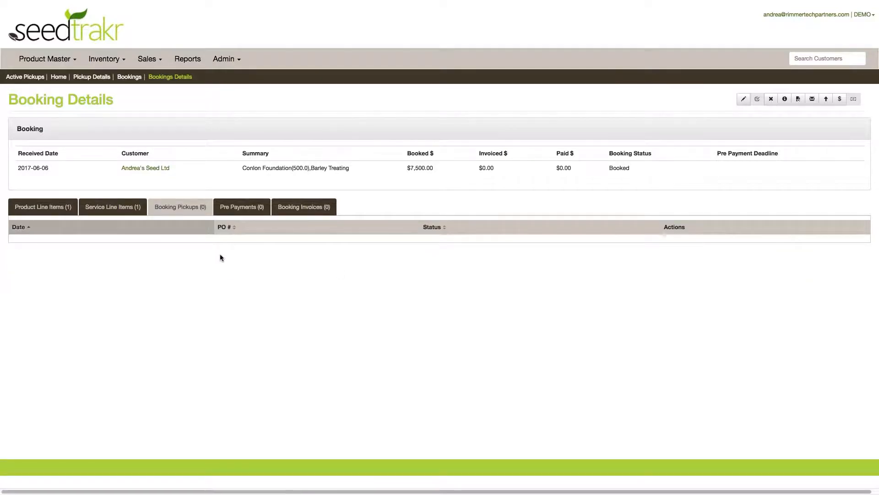
pyautogui.click(122, 206)
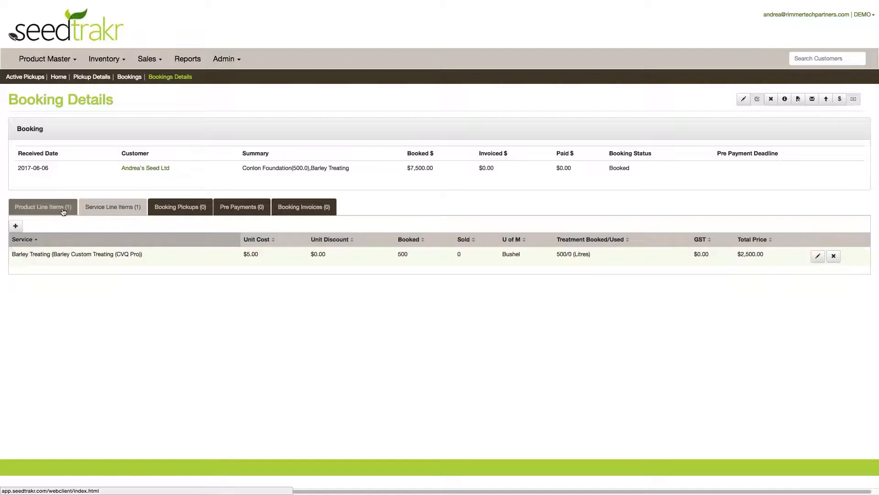
pyautogui.click(63, 210)
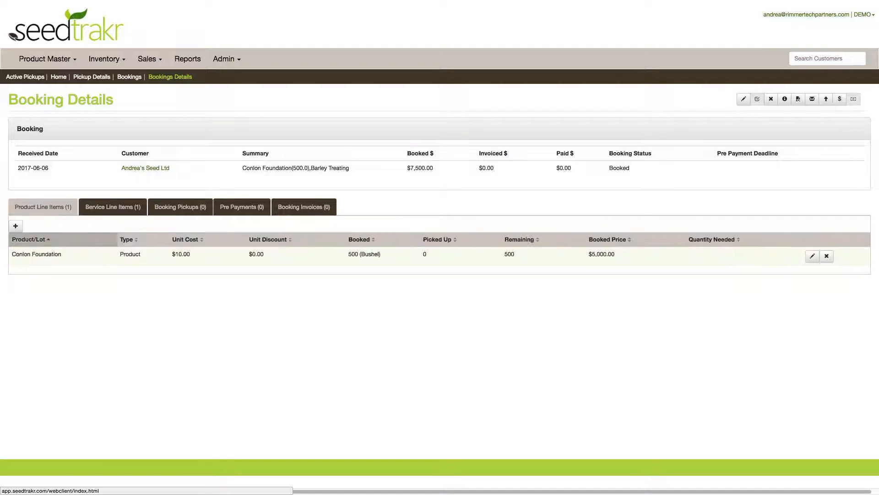
# Step: Create a pickup dated 2017-06-06 for the booking, leaving the PO, truck license and consignee blank
pyautogui.click(827, 102)
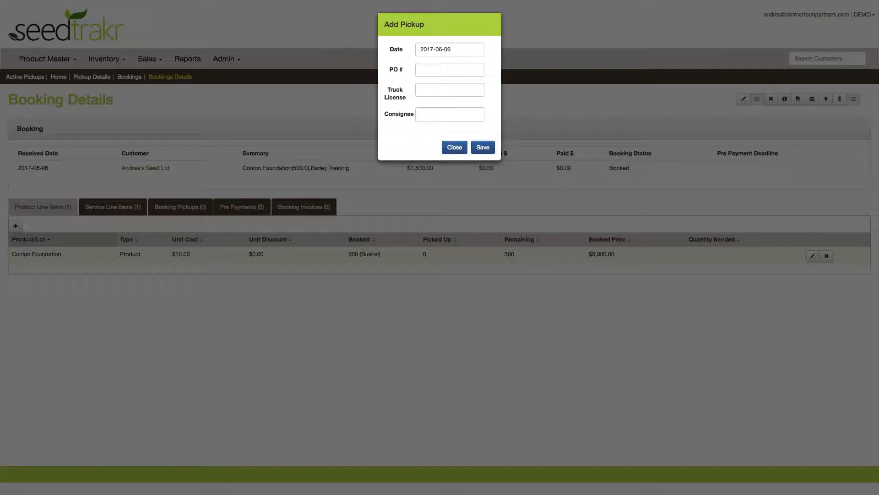
pyautogui.click(484, 148)
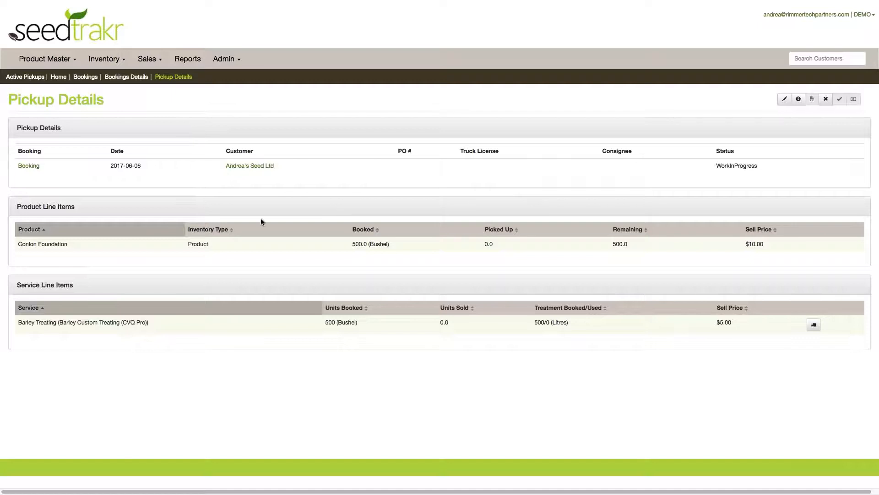
# Step: Start a scale ticket for the Conlon Foundation line with source Bin 01 (750.0), lot# HHY-88-9997, and ticket number 12345
pyautogui.click(229, 246)
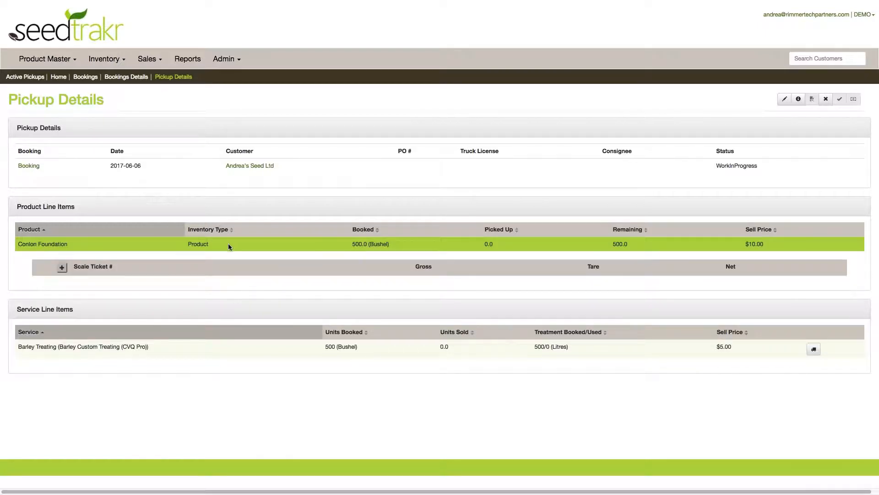
pyautogui.click(62, 267)
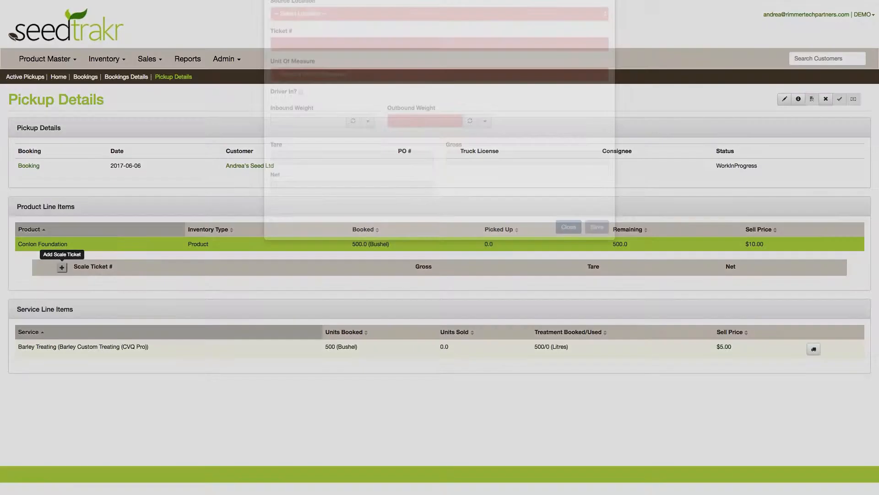
pyautogui.click(392, 76)
pyautogui.click(388, 81)
pyautogui.press('Tab')
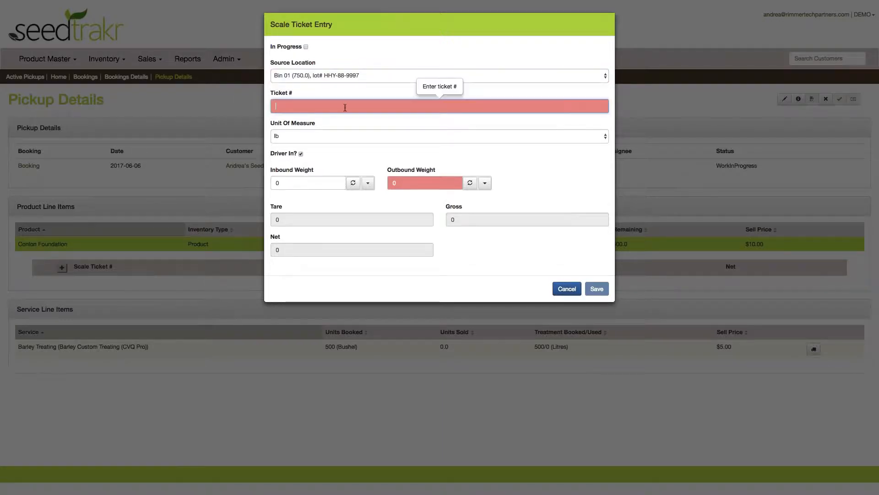
pyautogui.write('12345')
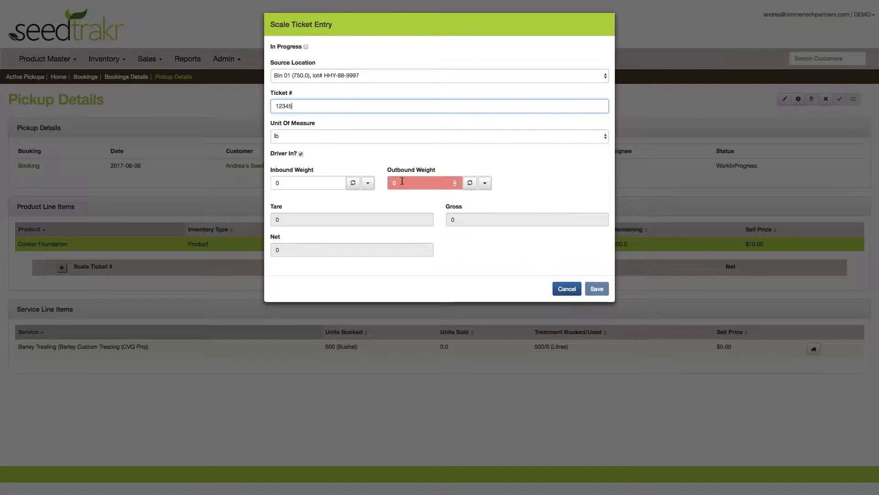
# Step: Set the scale ticket's inbound weight to 1000 lb and outbound weight to 7000 lb, and save it
pyautogui.click(295, 183)
pyautogui.press('BackSpace')
pyautogui.write('1000')
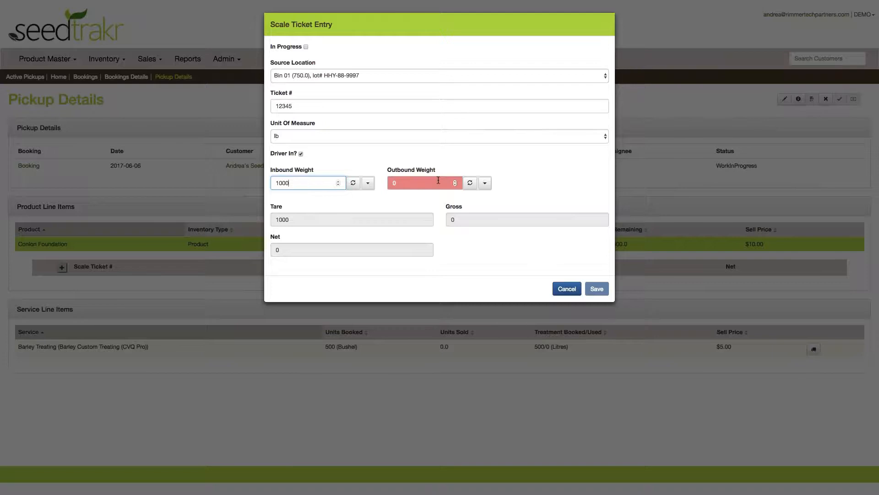
pyautogui.click(427, 183)
pyautogui.press('BackSpace')
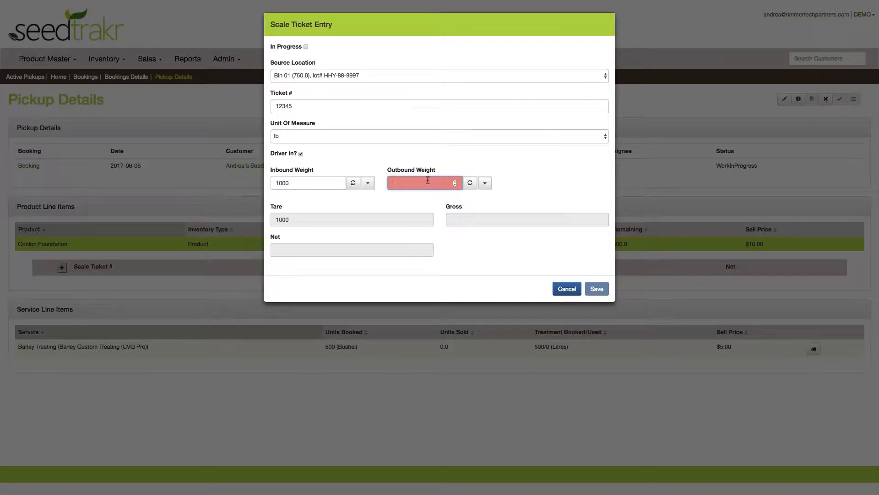
pyautogui.write('7000')
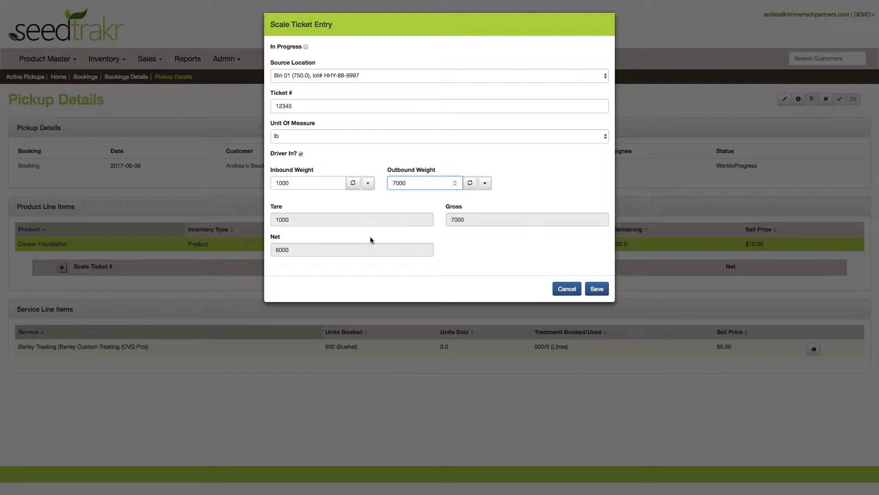
pyautogui.click(595, 288)
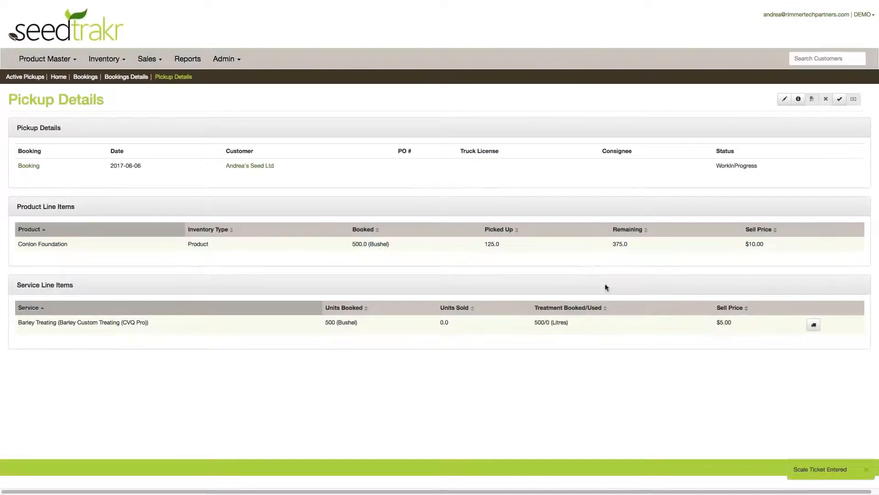
# Step: Delete scale ticket 12345 from the Conlon Foundation line and check the line's remaining scale tickets
pyautogui.click(591, 243)
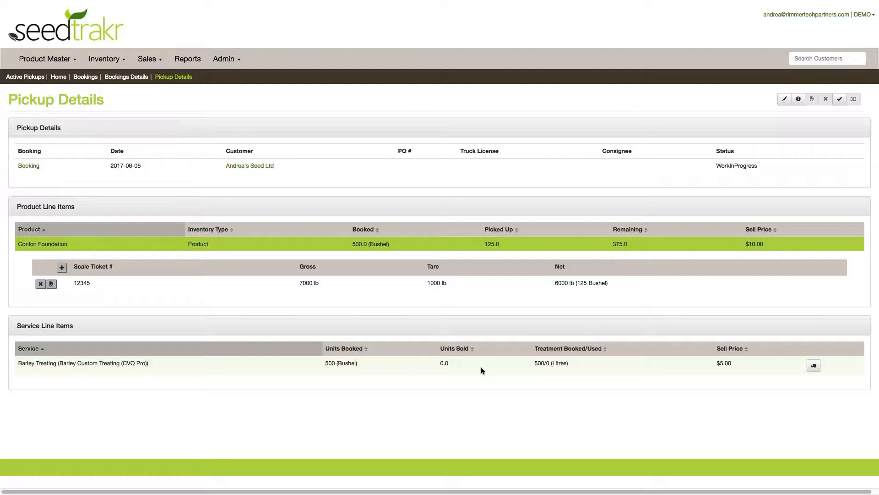
pyautogui.click(41, 283)
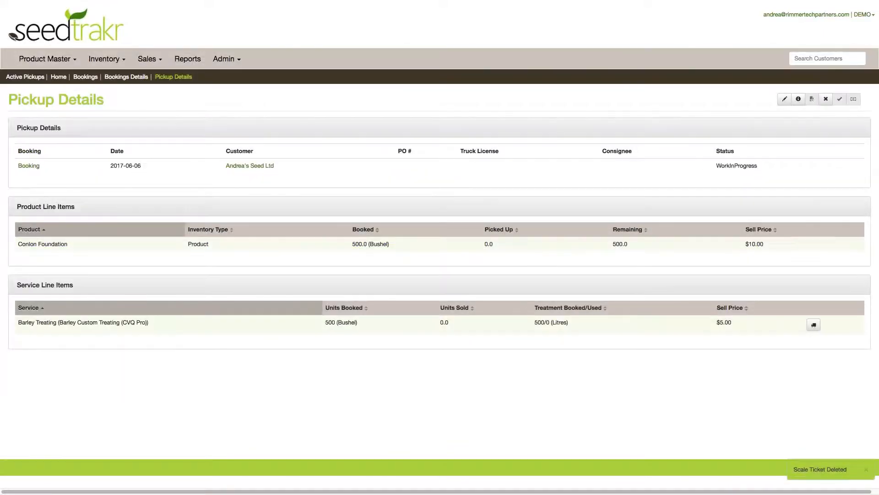
pyautogui.click(505, 245)
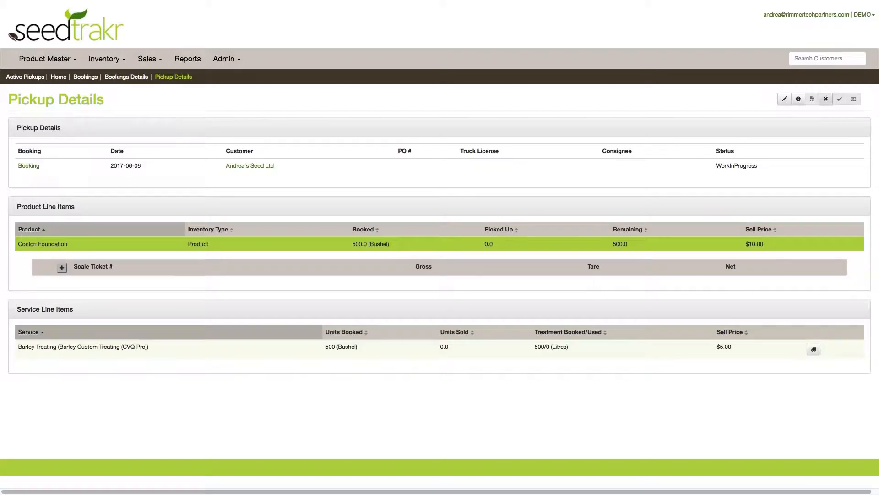
# Step: Record a delivered quantity of 500 bushels for the Barley Treating service and save it
pyautogui.click(826, 101)
pyautogui.click(813, 348)
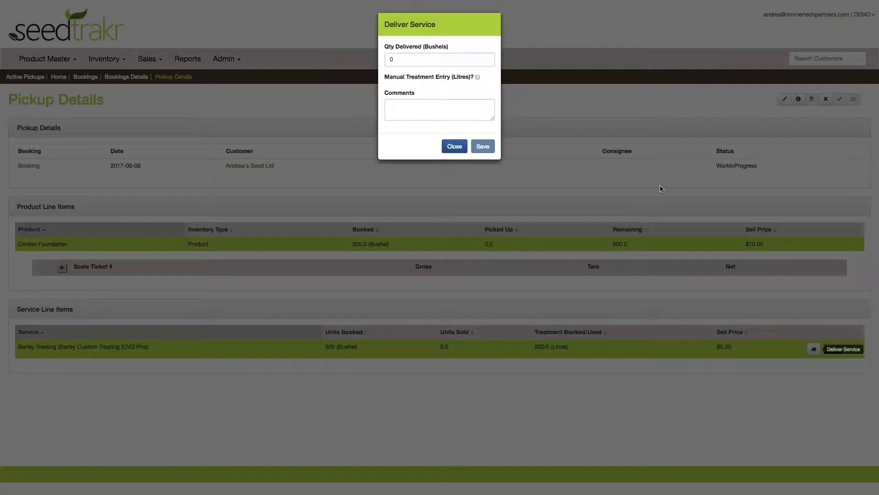
pyautogui.click(402, 60)
pyautogui.press('BackSpace')
pyautogui.write('500')
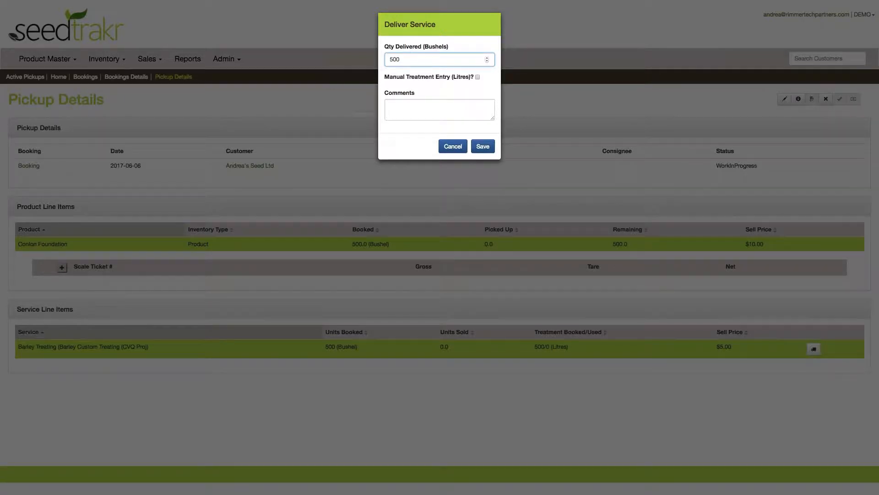
pyautogui.click(484, 147)
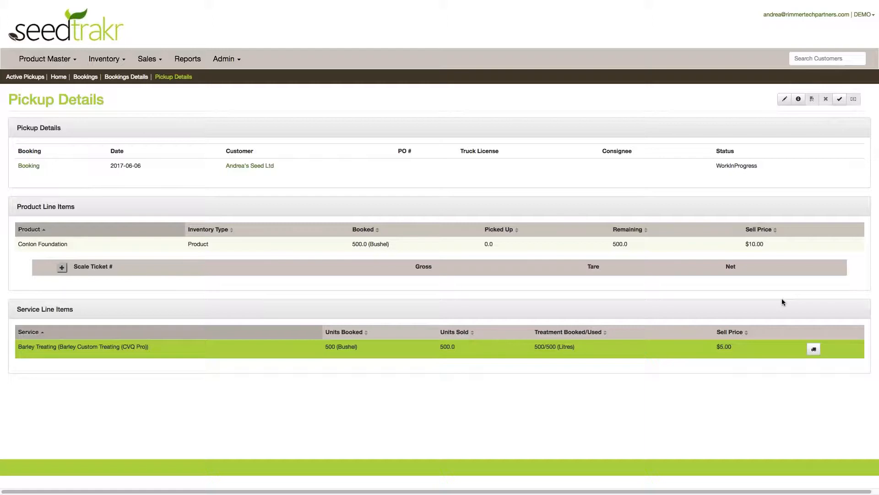
# Step: Set the Barley Treating service's delivered quantity back to 0 bushels and save it
pyautogui.click(813, 350)
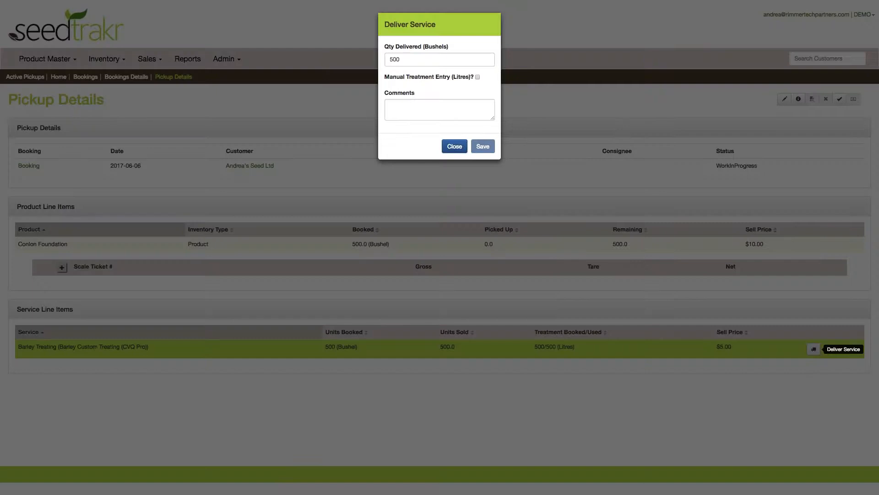
pyautogui.moveTo(410, 60); pyautogui.dragTo(373, 58)
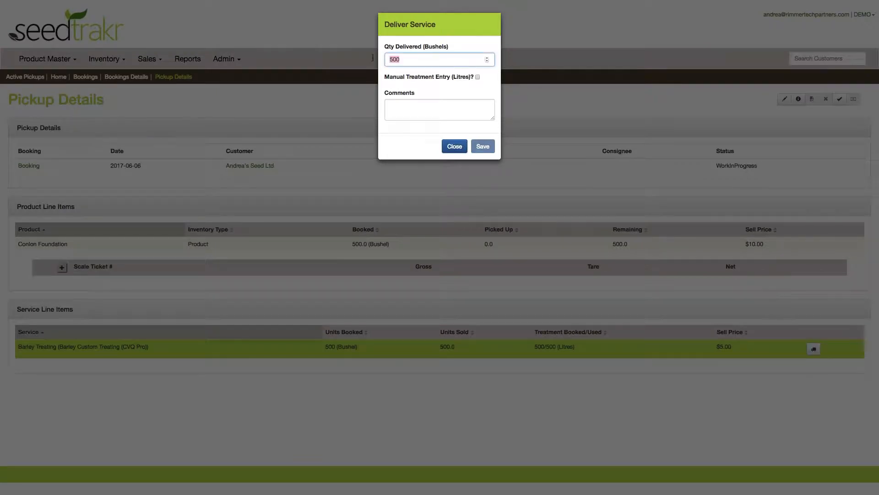
pyautogui.write('0')
pyautogui.click(481, 146)
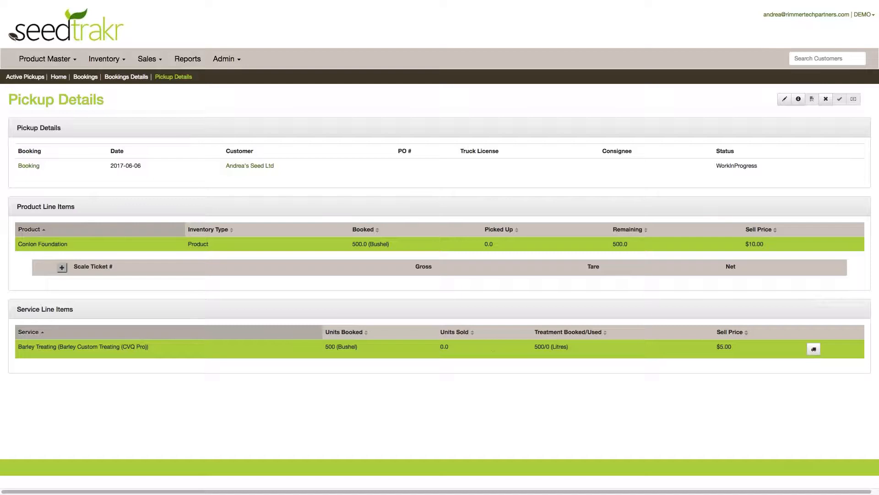
# Step: Cancel the pickup and check its status among the booking's pickups
pyautogui.click(827, 100)
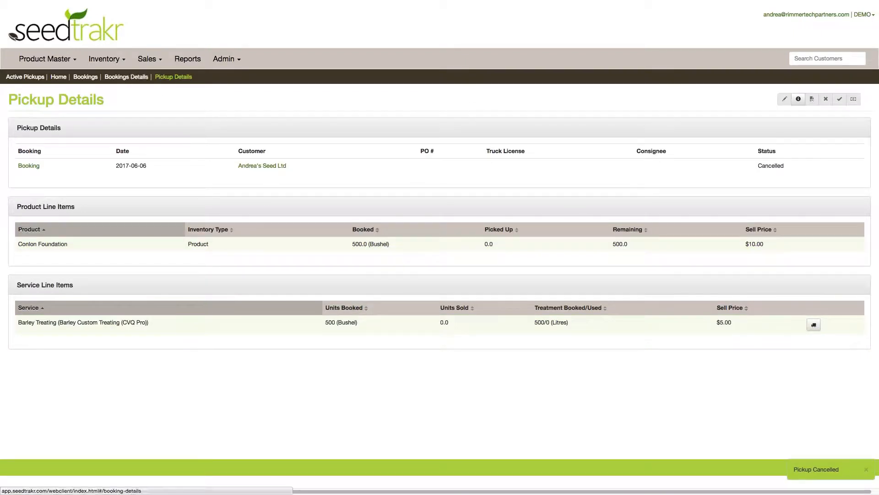
pyautogui.click(124, 77)
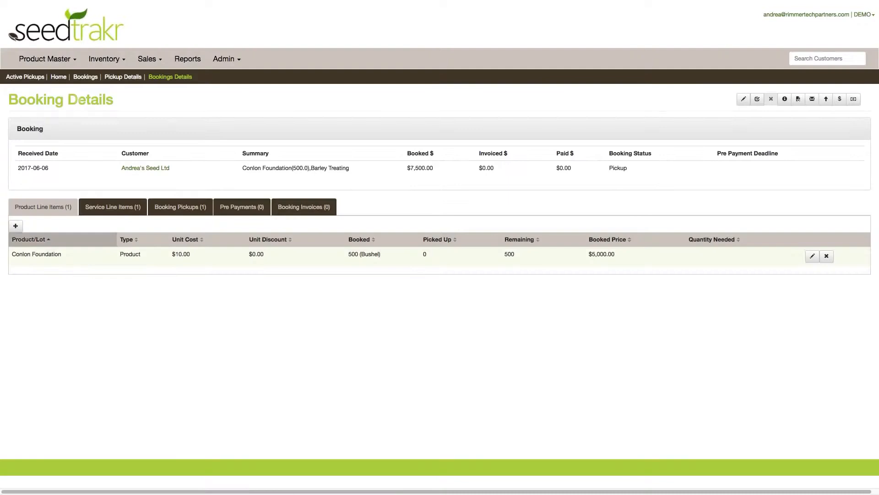
pyautogui.click(182, 211)
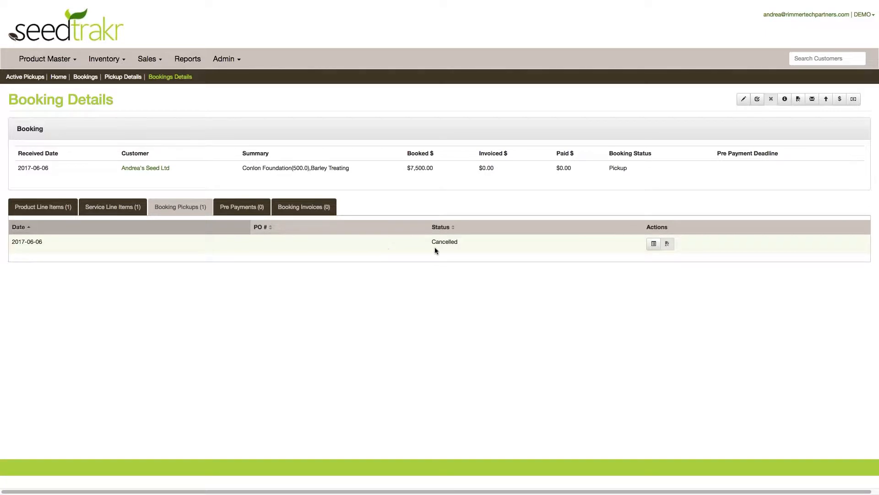
# Step: Return the booking to Booked status and add a new pickup dated 2017-06-06 to it
pyautogui.click(758, 99)
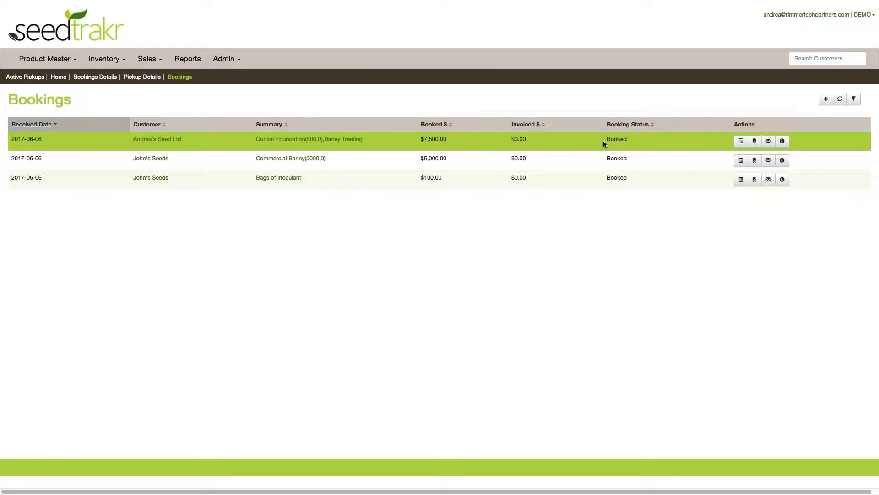
pyautogui.click(741, 140)
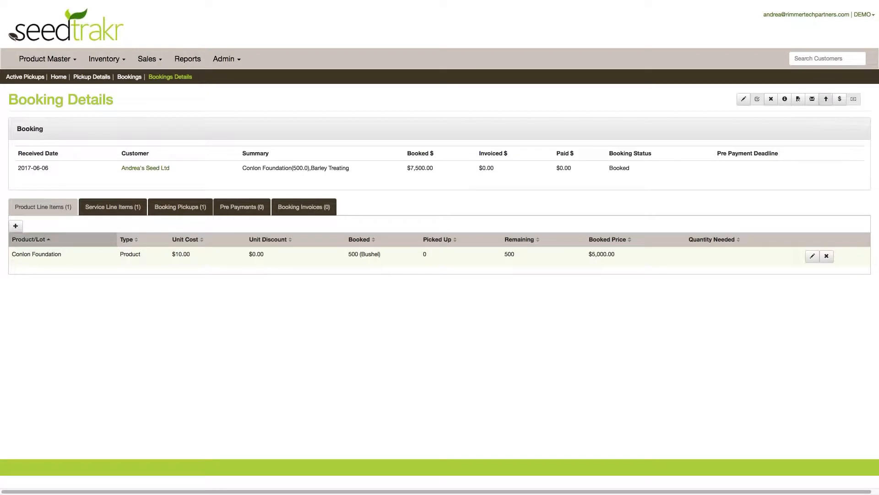
pyautogui.click(826, 101)
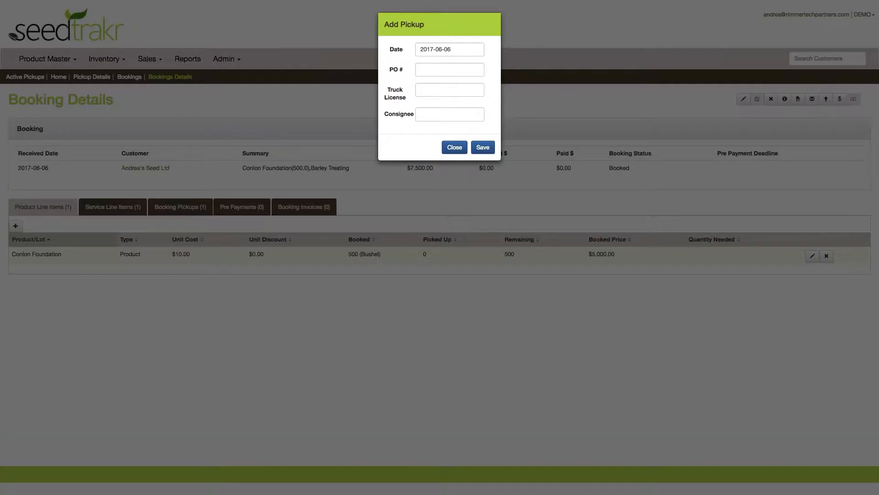
pyautogui.click(482, 148)
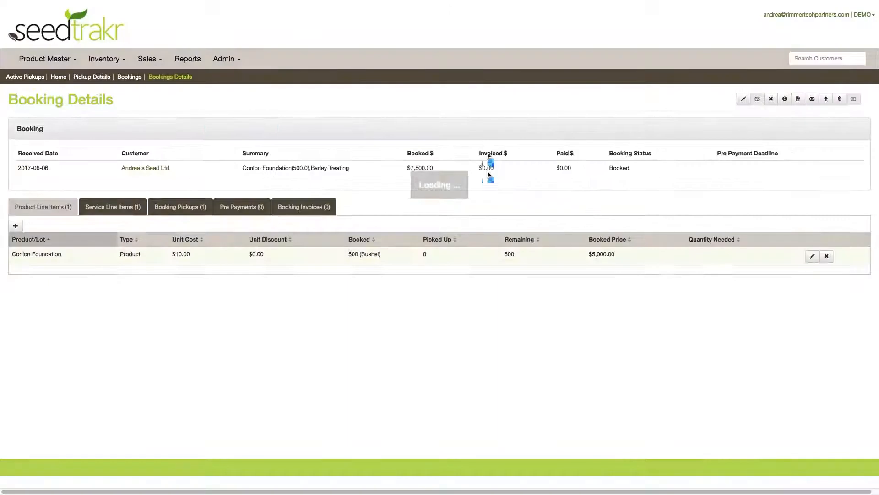
# Step: Add scale ticket 12345 to the Conlon Foundation item, sourced from Bin 01 lot HHY-88-9997 with an outbound weight of 6000 lb, and save it
pyautogui.click(466, 246)
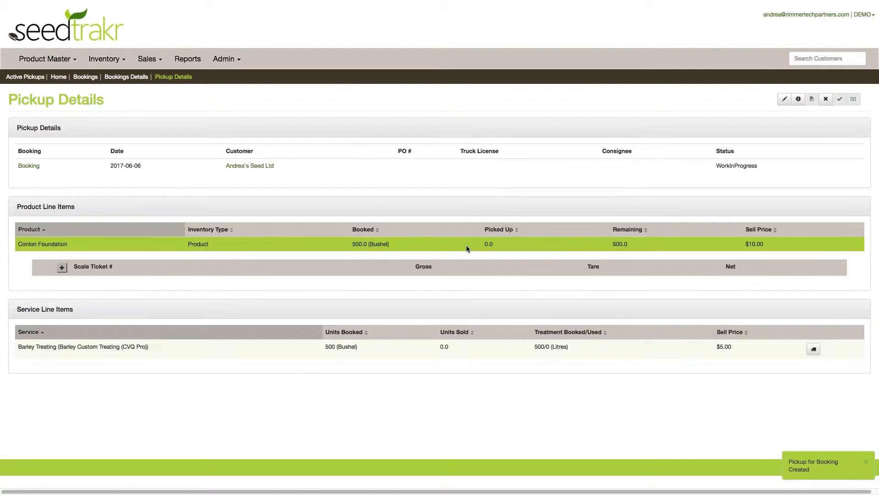
pyautogui.click(61, 266)
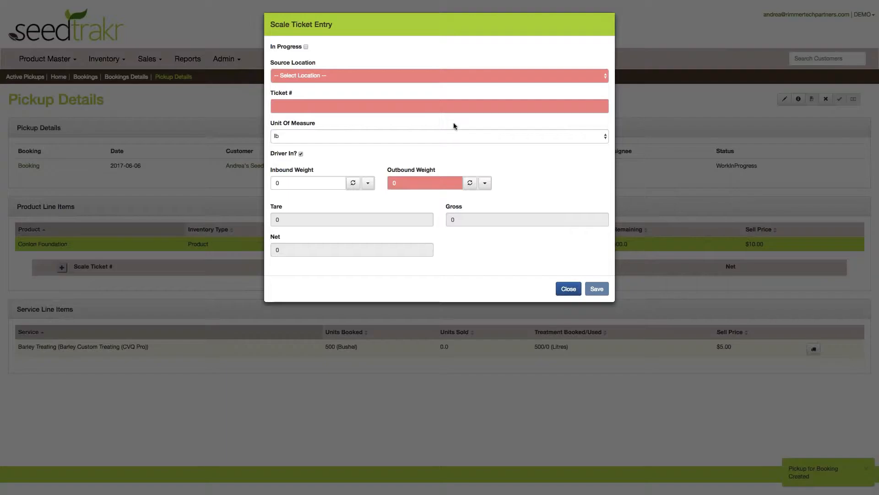
pyautogui.click(421, 76)
pyautogui.click(422, 84)
pyautogui.click(369, 105)
pyautogui.write('12345')
pyautogui.click(427, 182)
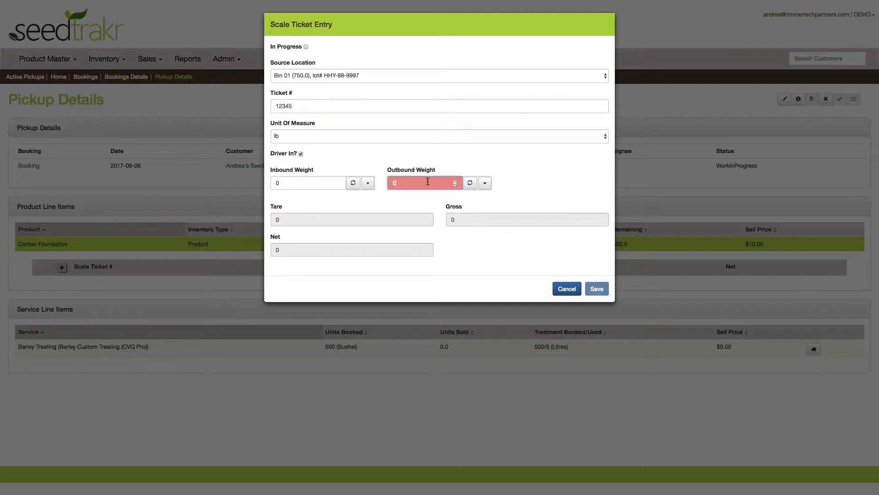
pyautogui.write('6000')
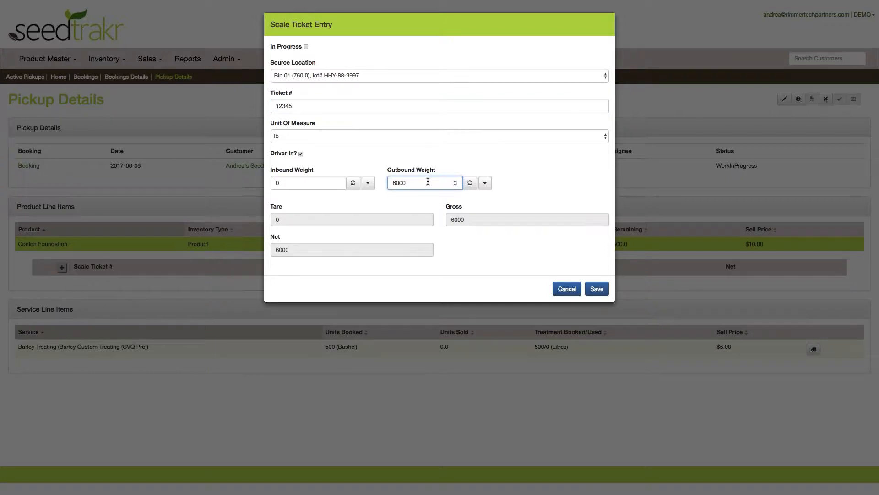
pyautogui.click(599, 287)
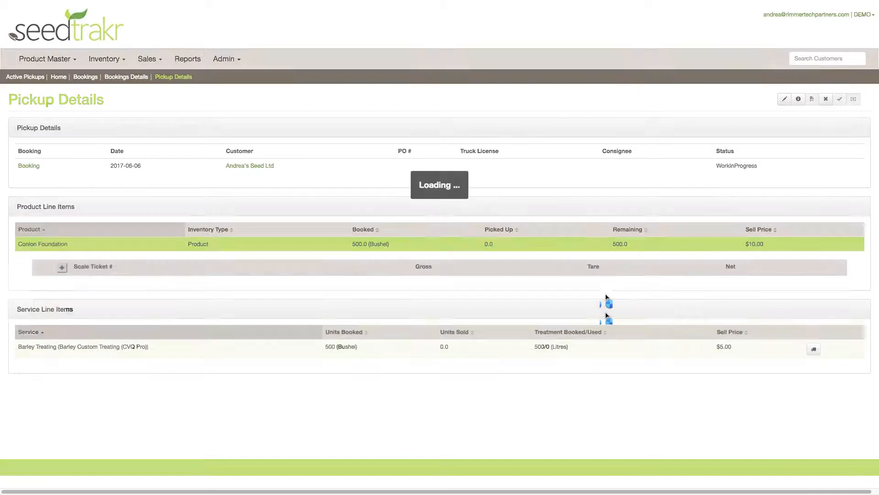
pyautogui.click(589, 244)
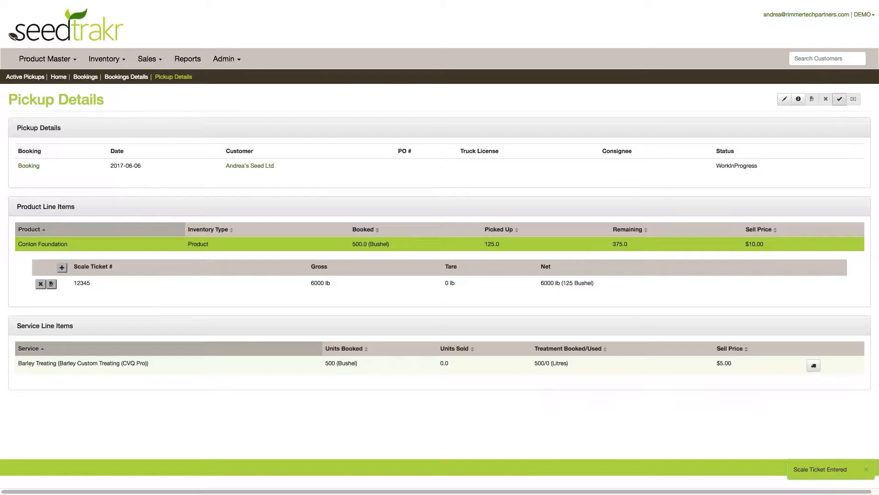
# Step: Post the pickup and reopen its details from the booking's list of pickups
pyautogui.click(840, 100)
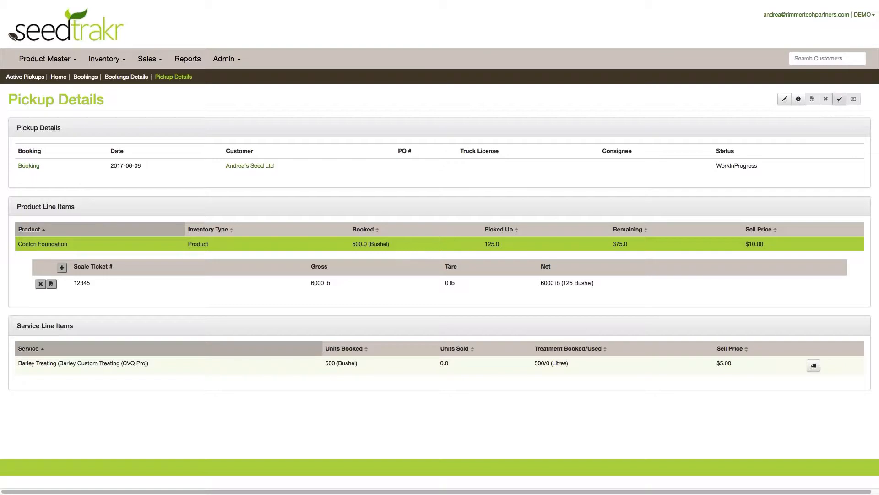
pyautogui.click(840, 100)
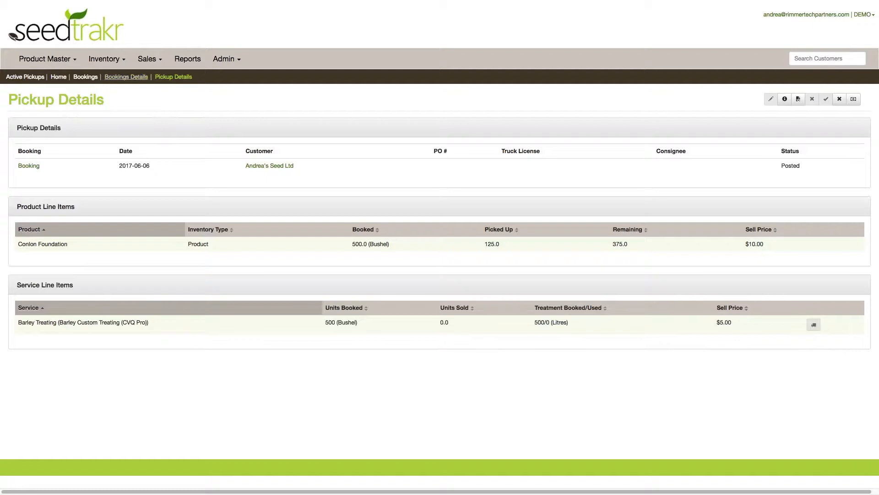
pyautogui.click(131, 77)
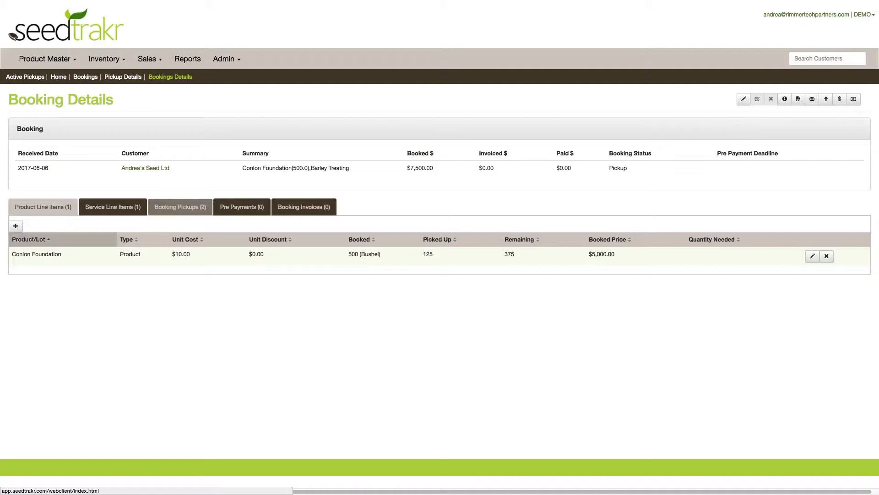
pyautogui.click(180, 206)
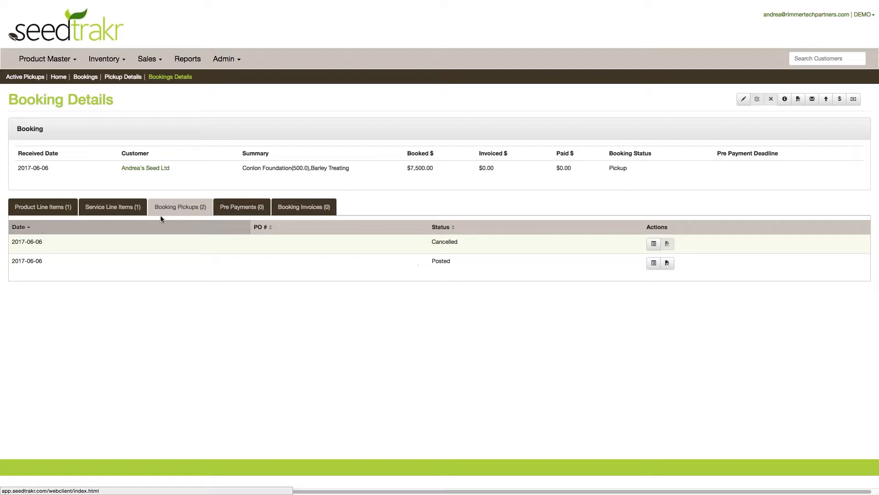
pyautogui.click(653, 263)
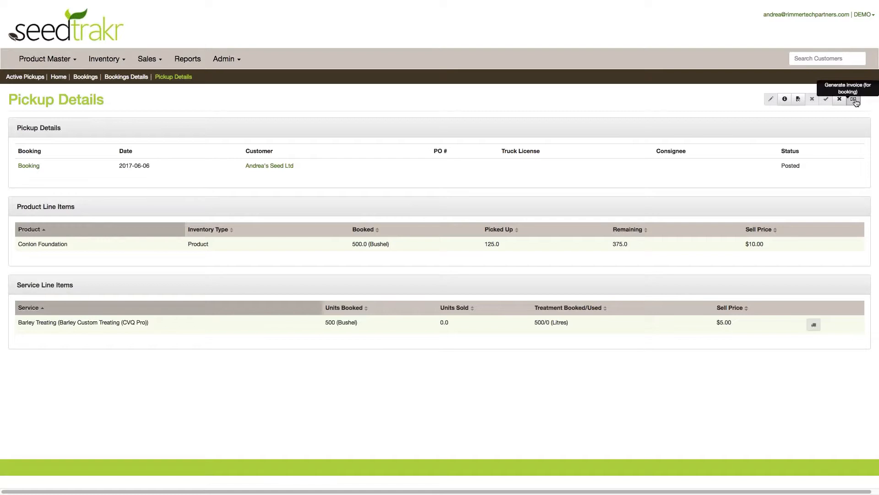
# Step: Generate an invoice for the posted pickup without closing the booking, and close the invoice document
pyautogui.click(854, 100)
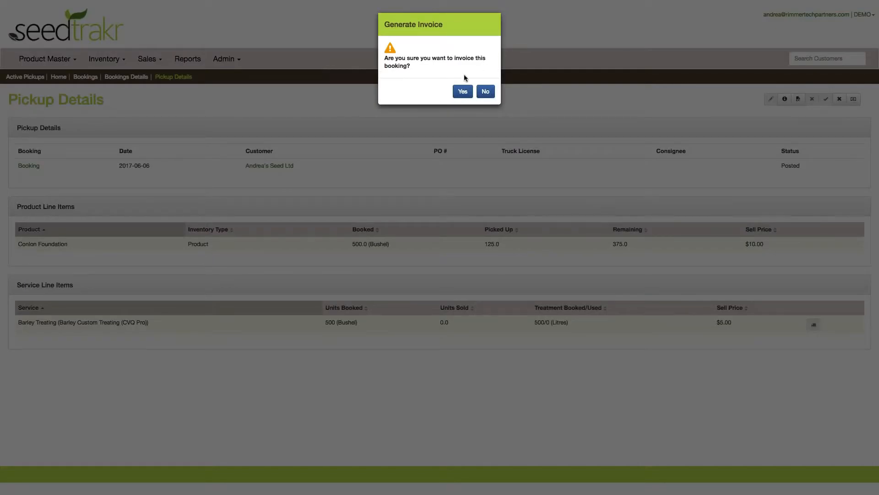
pyautogui.click(462, 91)
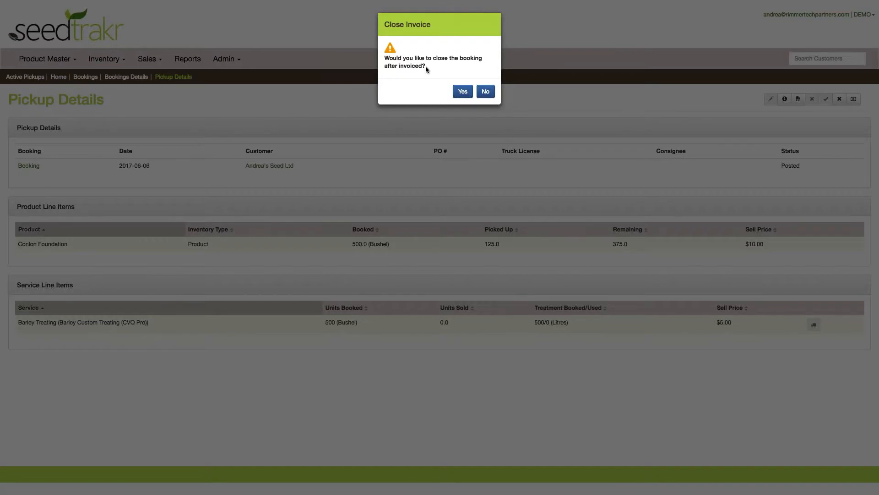
pyautogui.click(486, 93)
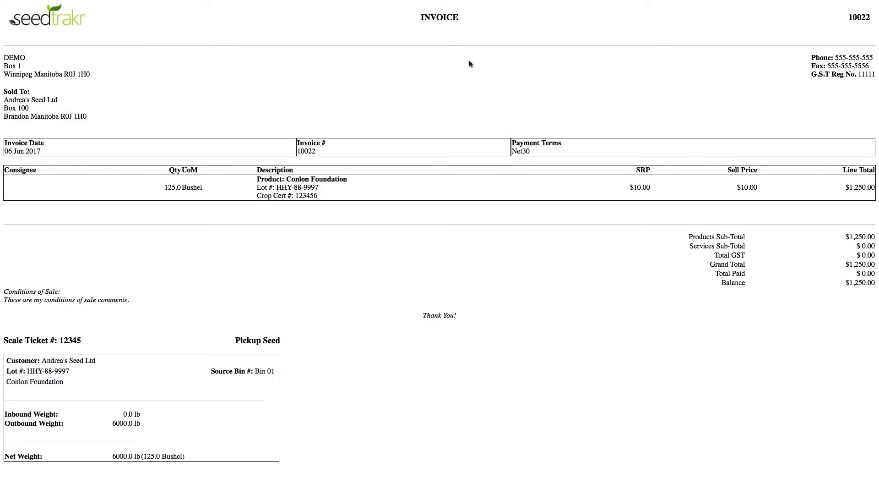
pyautogui.click(239, 20)
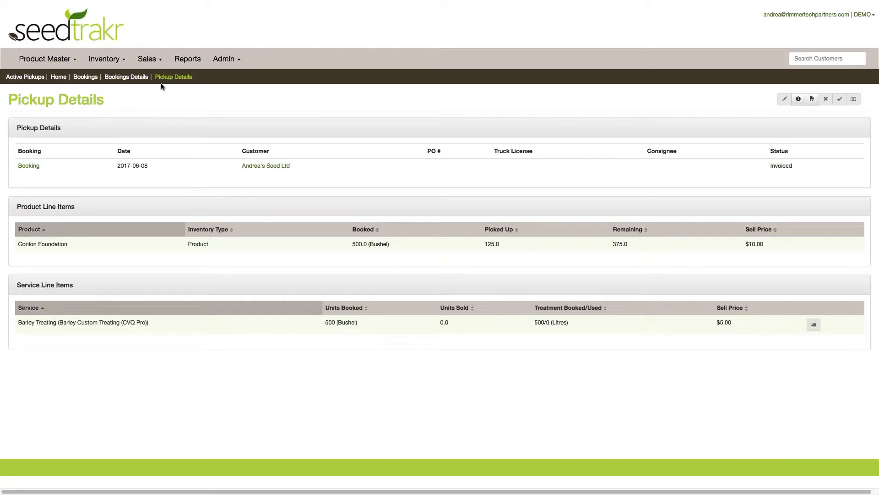
# Step: Review the booking's pickups, invoices and product line items
pyautogui.click(133, 77)
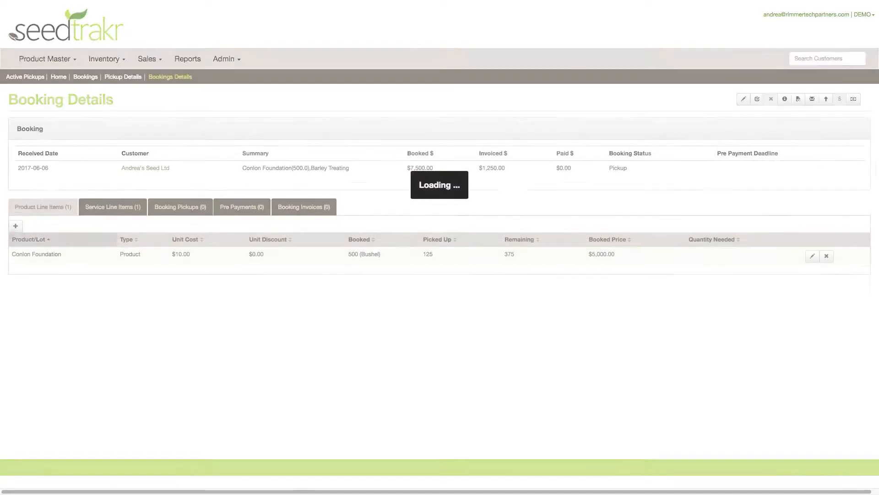
pyautogui.click(188, 208)
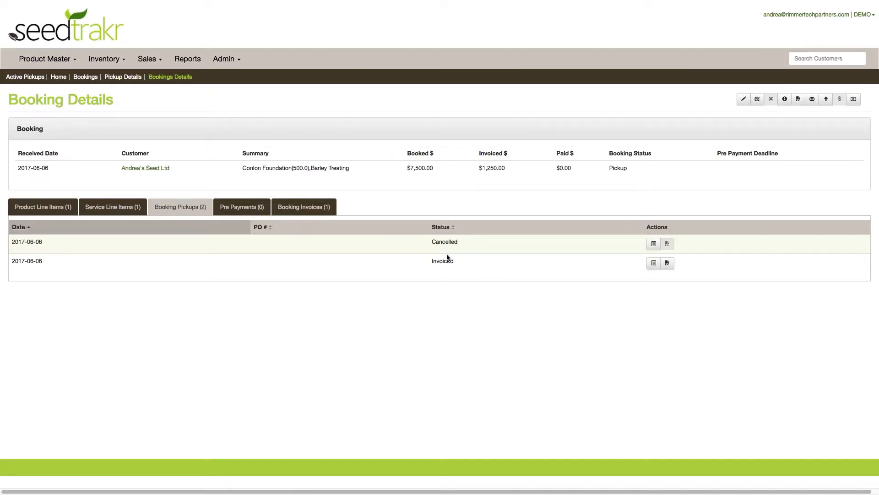
pyautogui.click(298, 205)
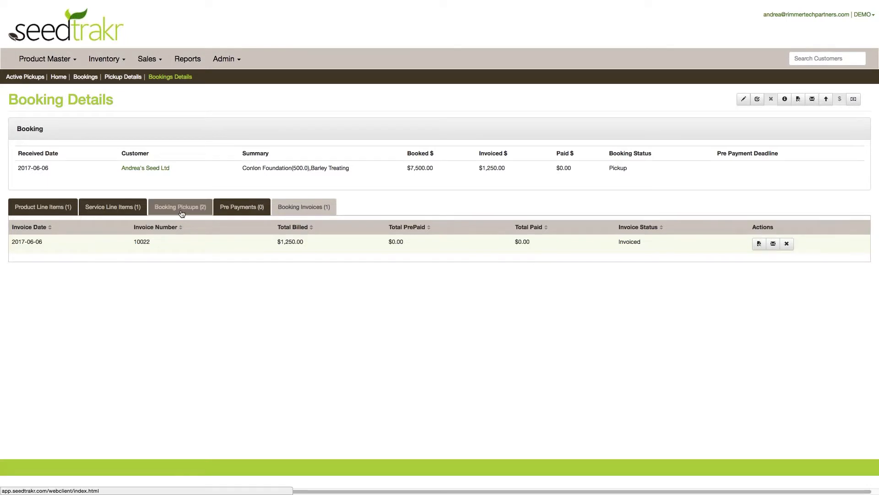
pyautogui.click(65, 210)
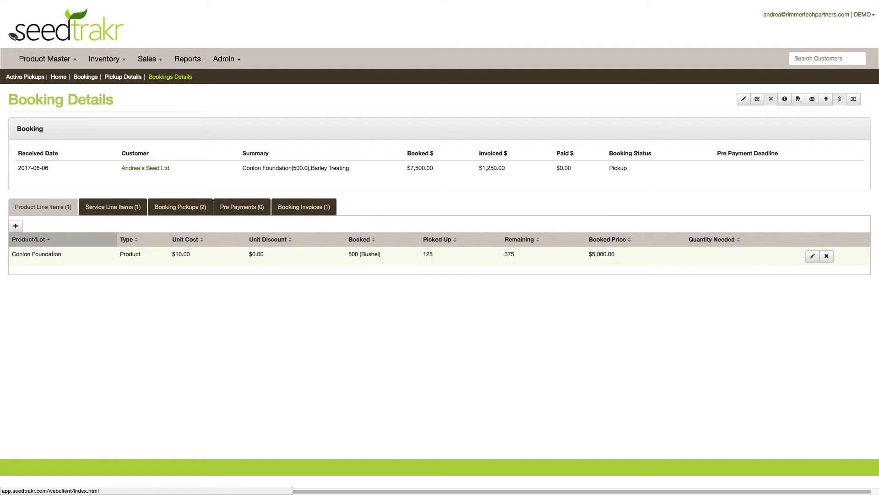
# Step: Add another pickup to the booking and record a delivered quantity of 500 bushels for its Barley Treating service
pyautogui.click(827, 99)
pyautogui.click(484, 147)
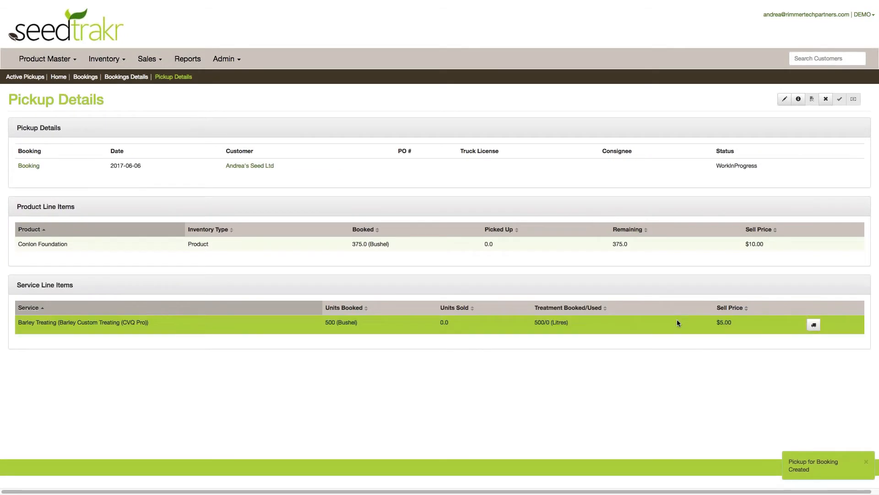
pyautogui.click(813, 324)
pyautogui.click(436, 61)
pyautogui.press('BackSpace')
pyautogui.write('500')
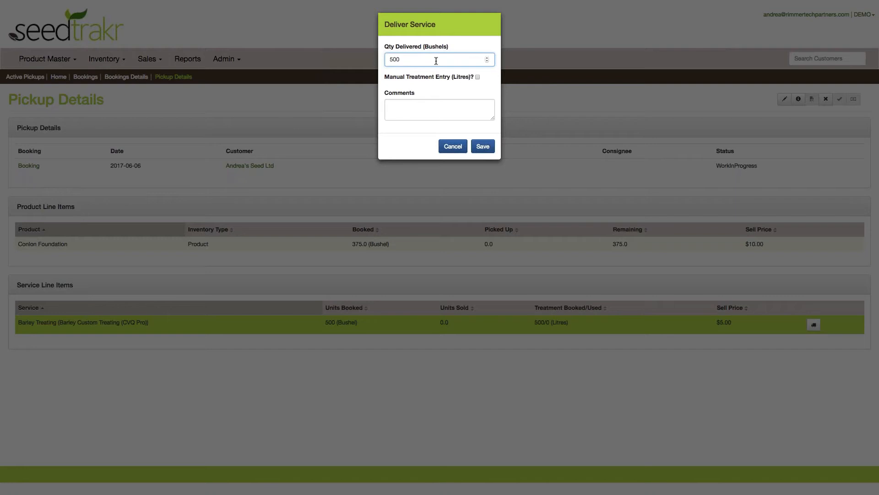
pyautogui.click(482, 147)
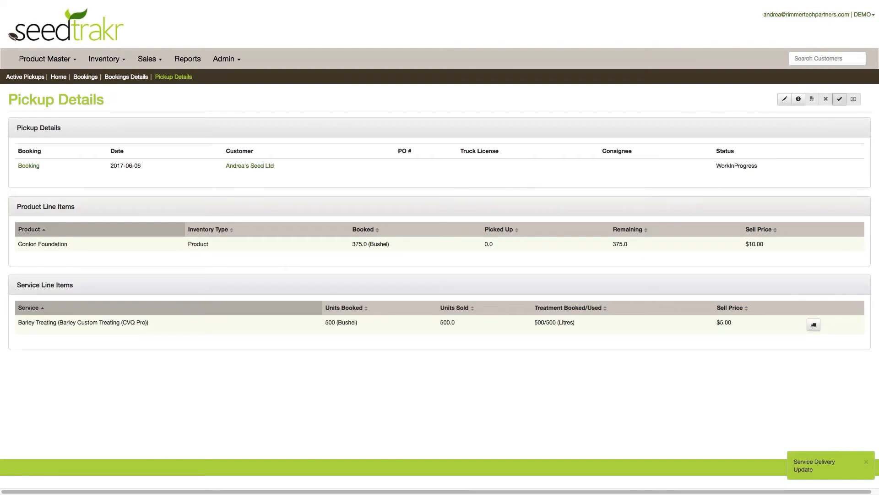
# Step: Post the treating pickup and generate its invoice, choosing to close the booking after invoicing, and dismiss the invoice document
pyautogui.click(839, 99)
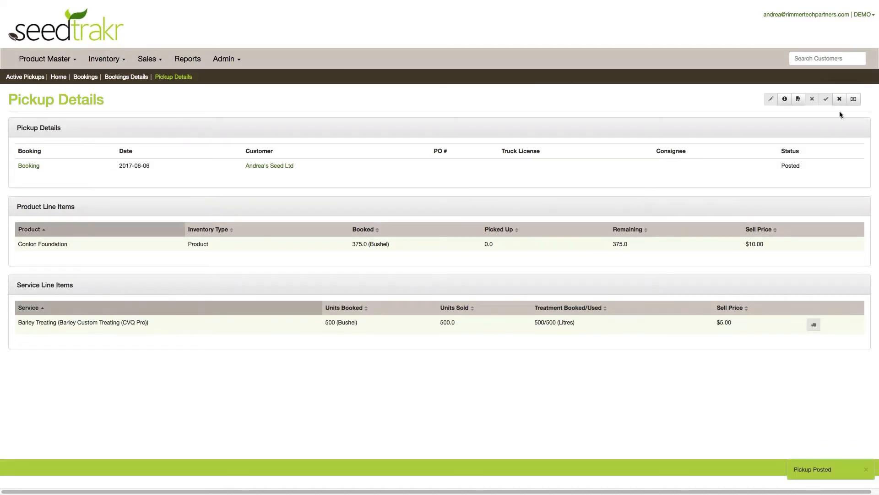
pyautogui.click(853, 99)
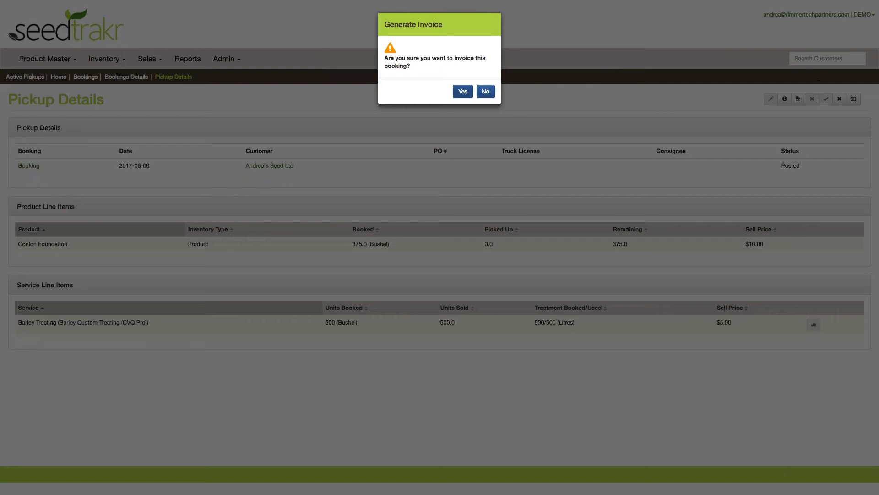
pyautogui.click(462, 91)
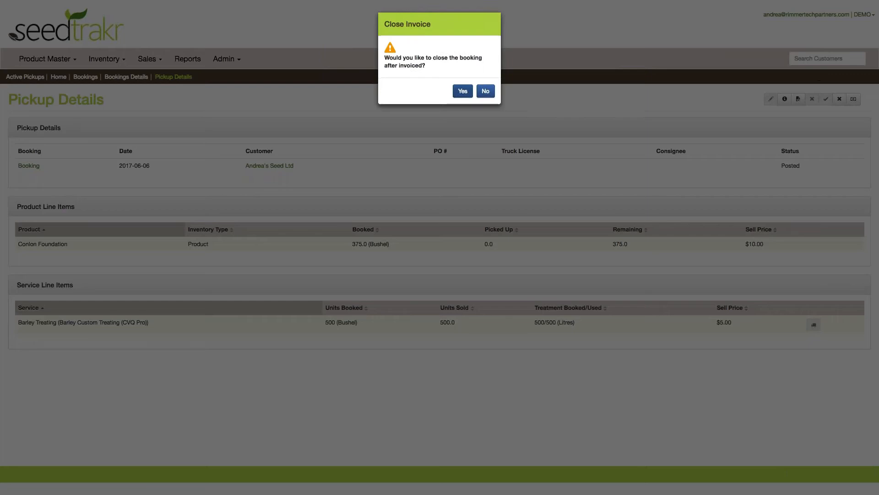
pyautogui.click(463, 91)
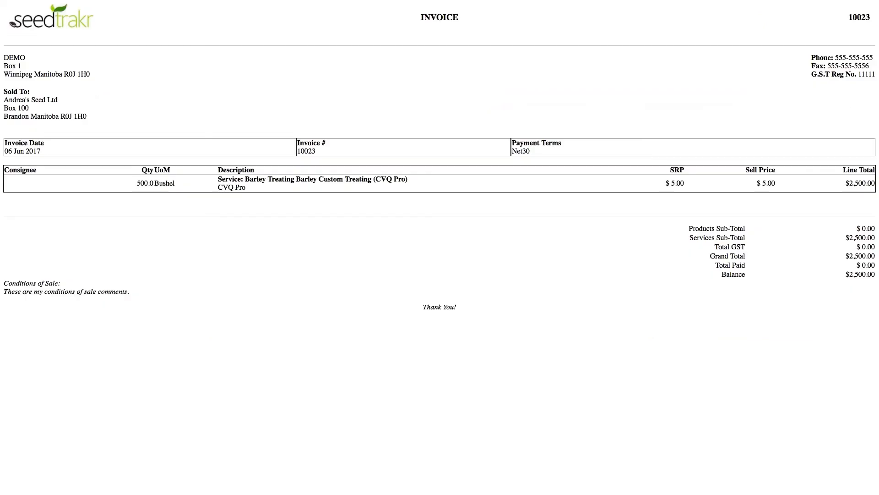
pyautogui.moveTo(227, 4)
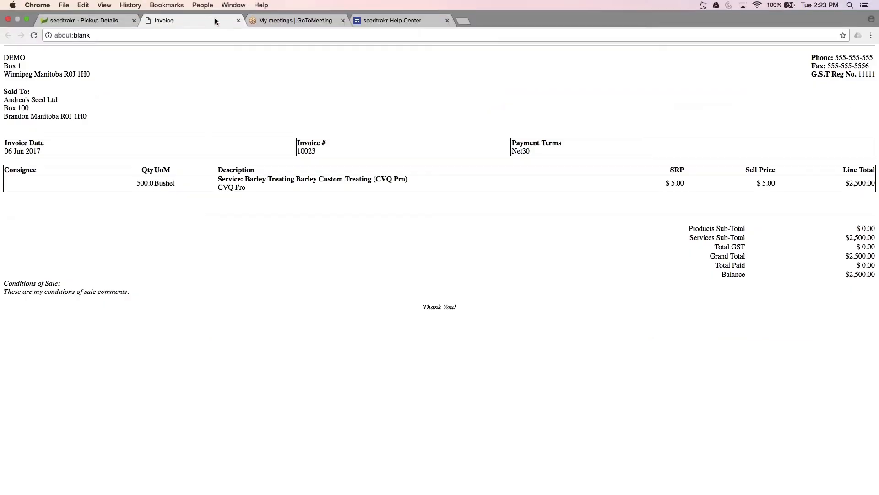
pyautogui.click(238, 20)
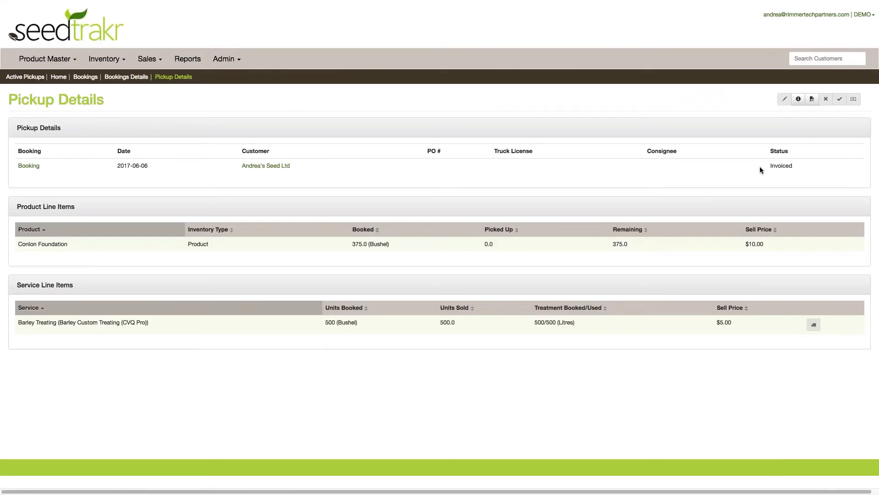
# Step: Close the booking after reviewing its pickups and invoices, and return to the list of bookings
pyautogui.click(126, 76)
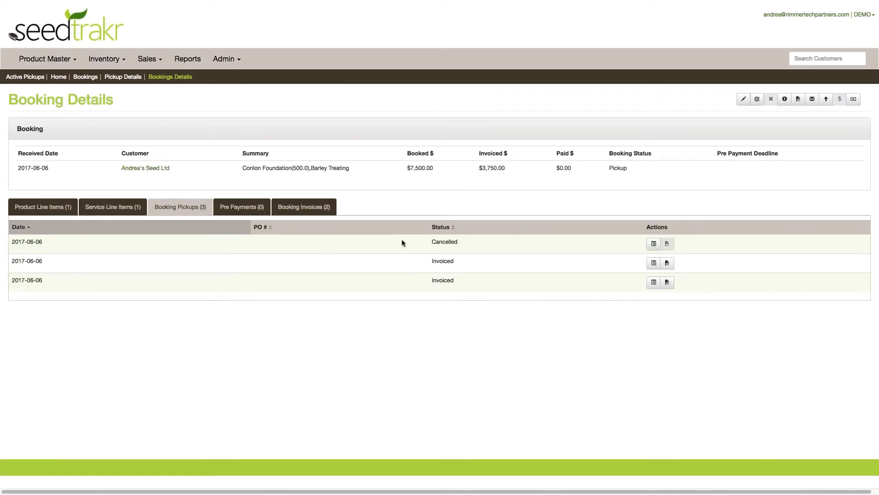
pyautogui.click(304, 207)
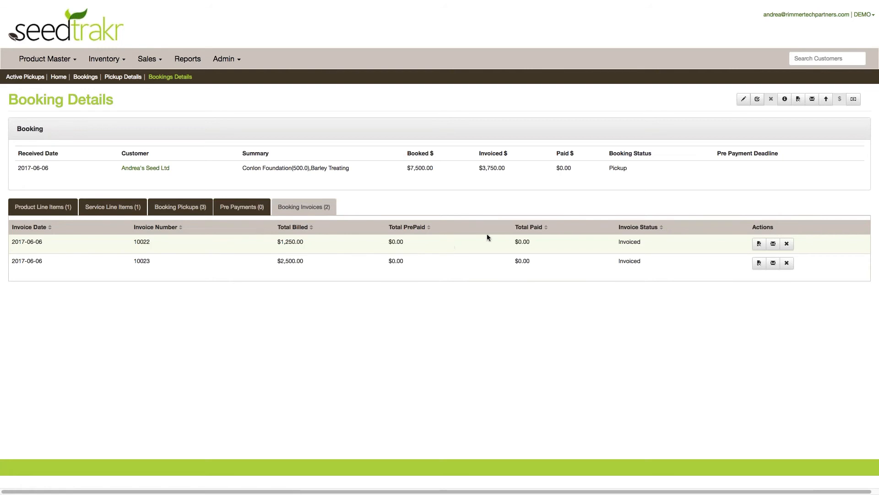
pyautogui.click(758, 100)
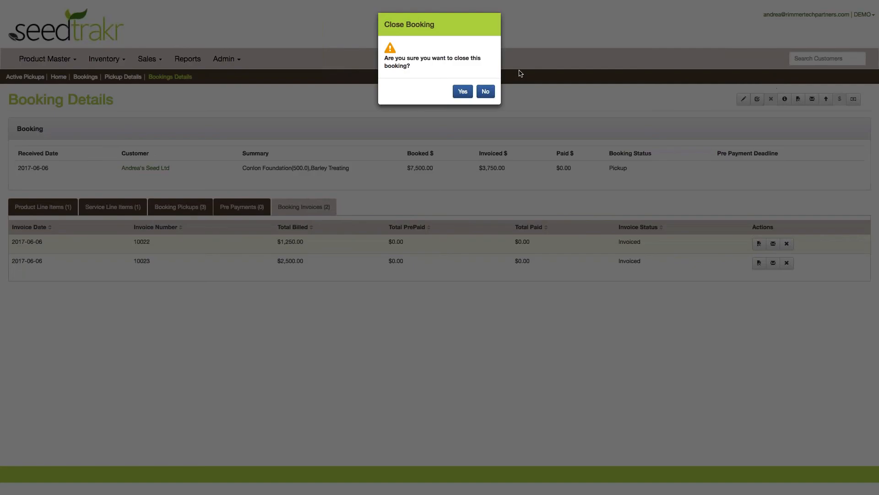
pyautogui.click(463, 92)
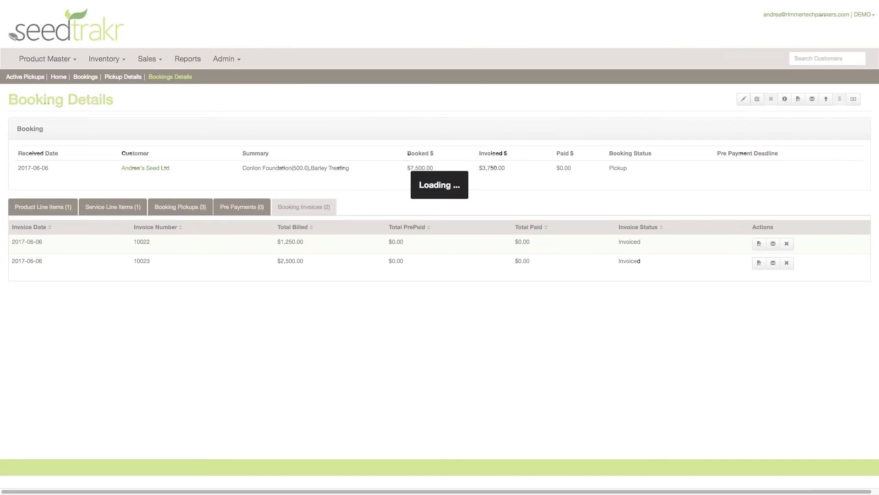
pyautogui.click(85, 77)
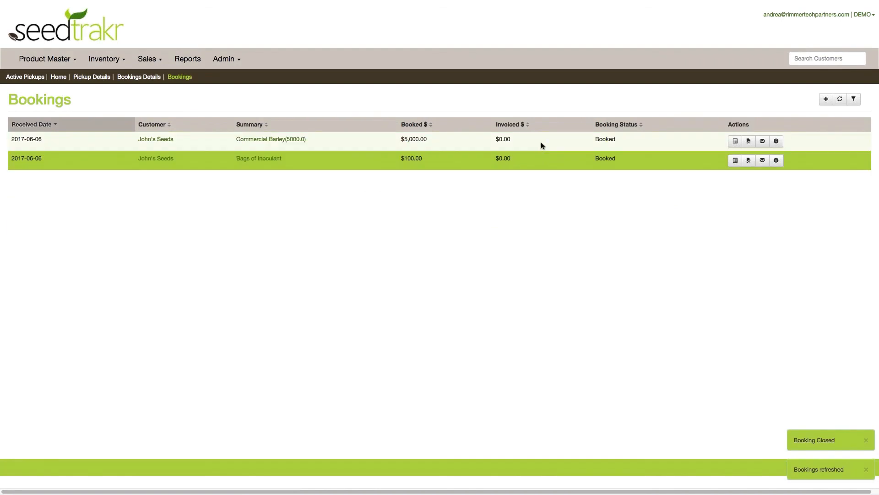